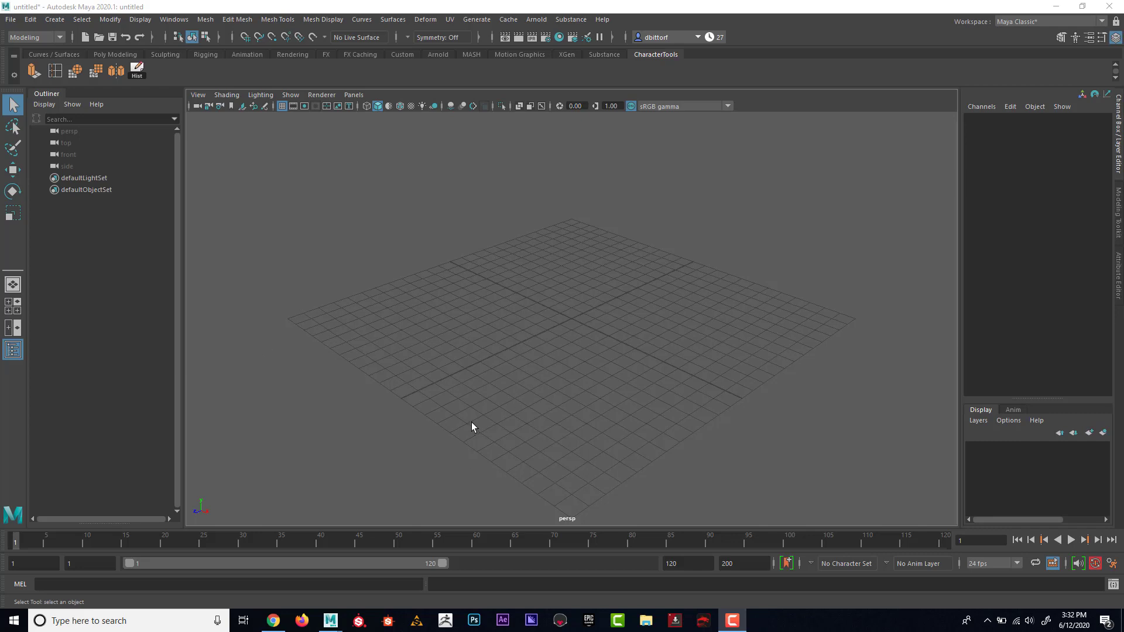
Try the Animation workspace, then return to the Maya Classic workspace
left_click(1007, 24)
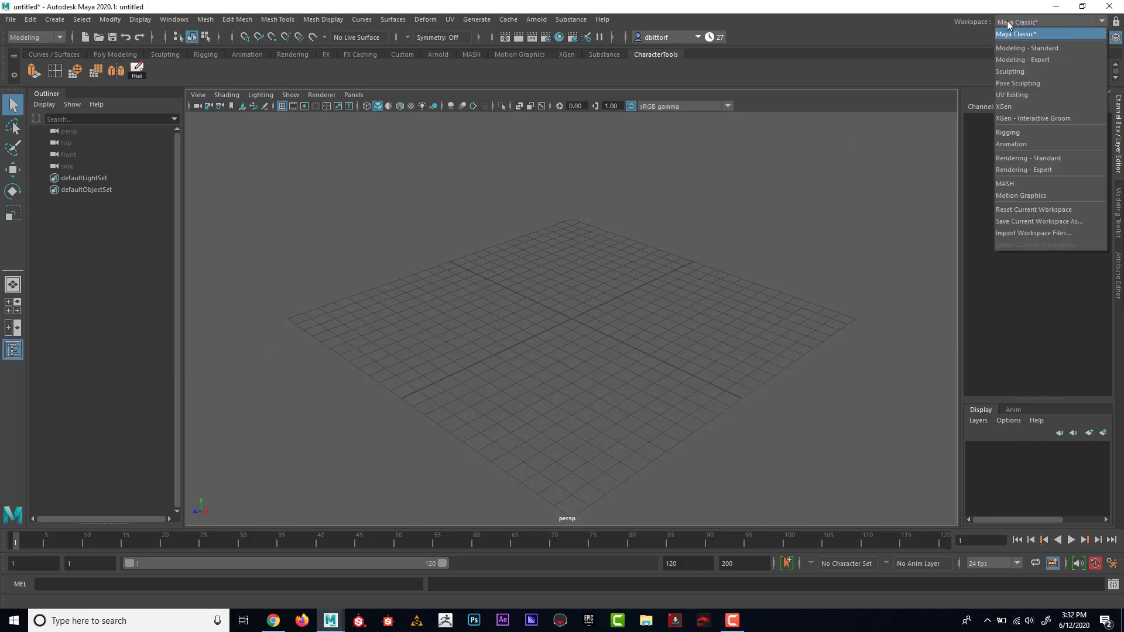
left_click(1020, 144)
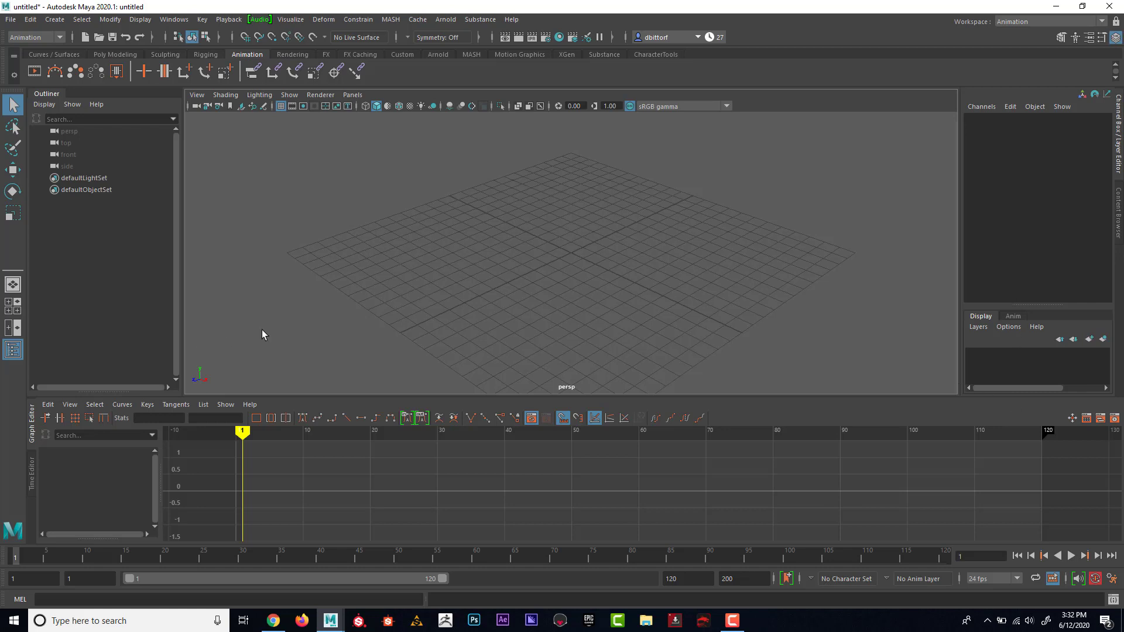
left_click(1010, 24)
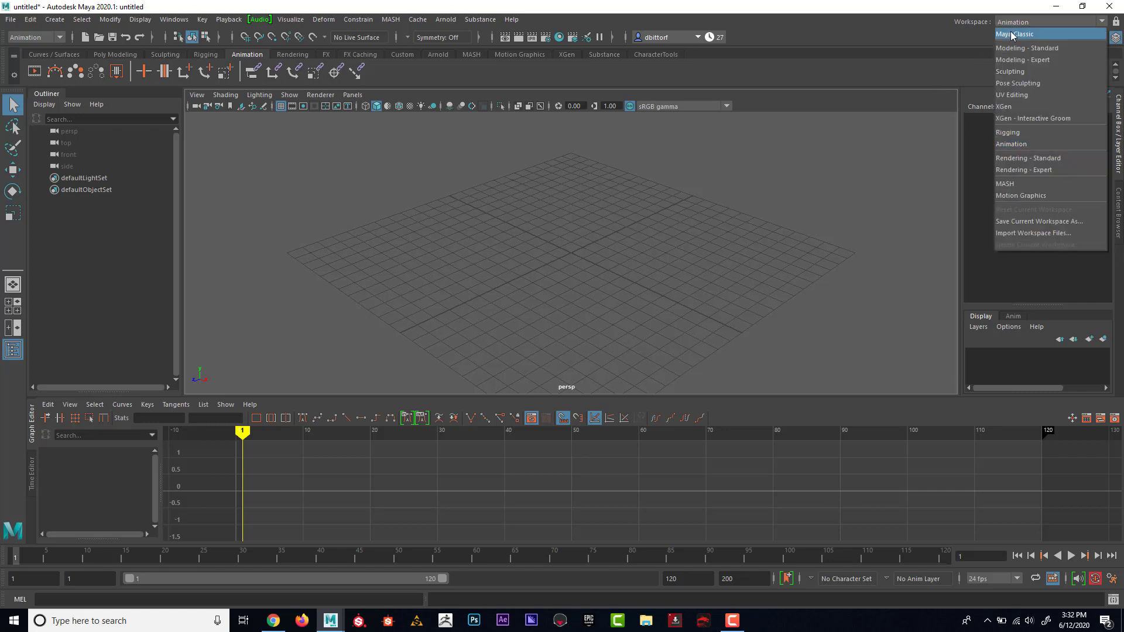
left_click(1011, 31)
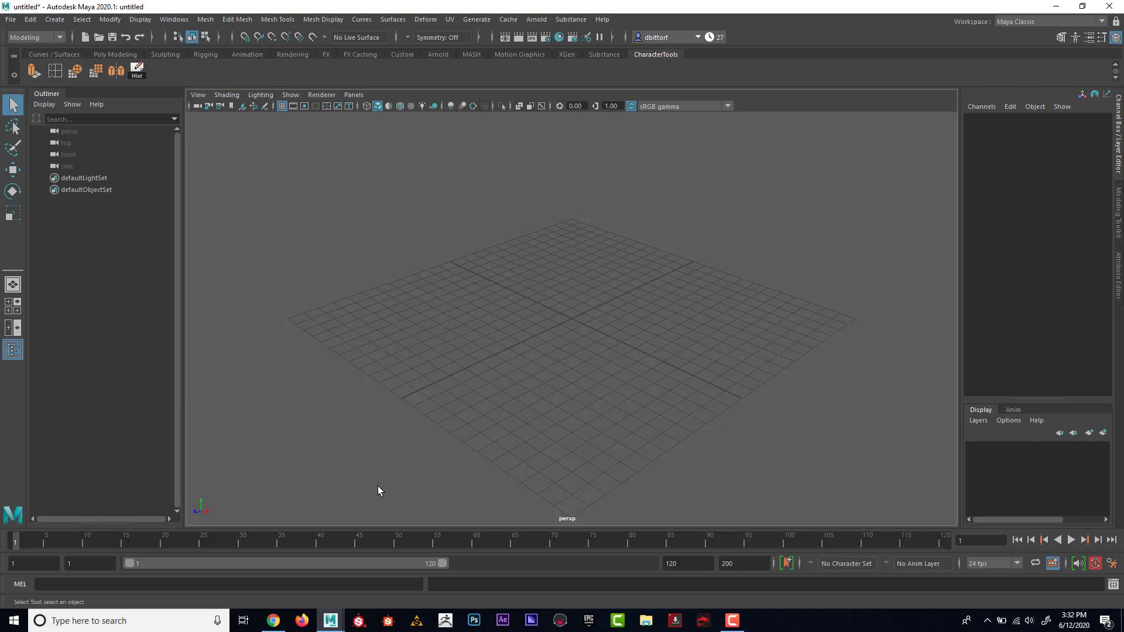
Scrub the timeline, hide and re-show the time slider, and return to frame 1
mouse_move(22, 541)
left_mouse_down()
mouse_move(925, 544)
mouse_move(160, 522)
mouse_move(15, 541)
left_mouse_up()
left_click(173, 22)
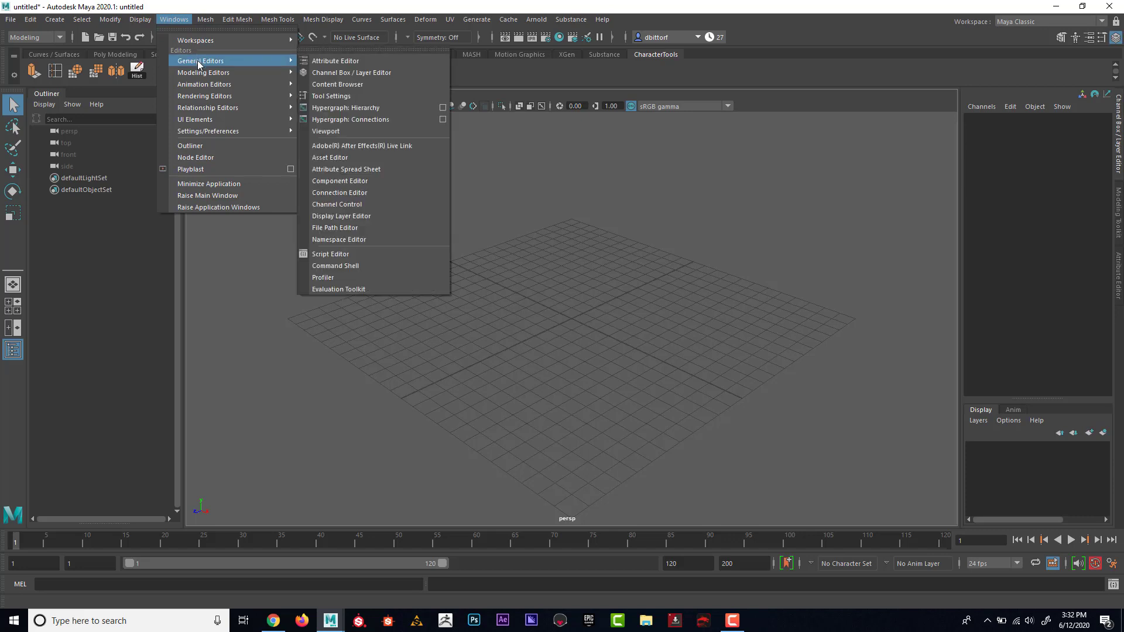
mouse_move(247, 128)
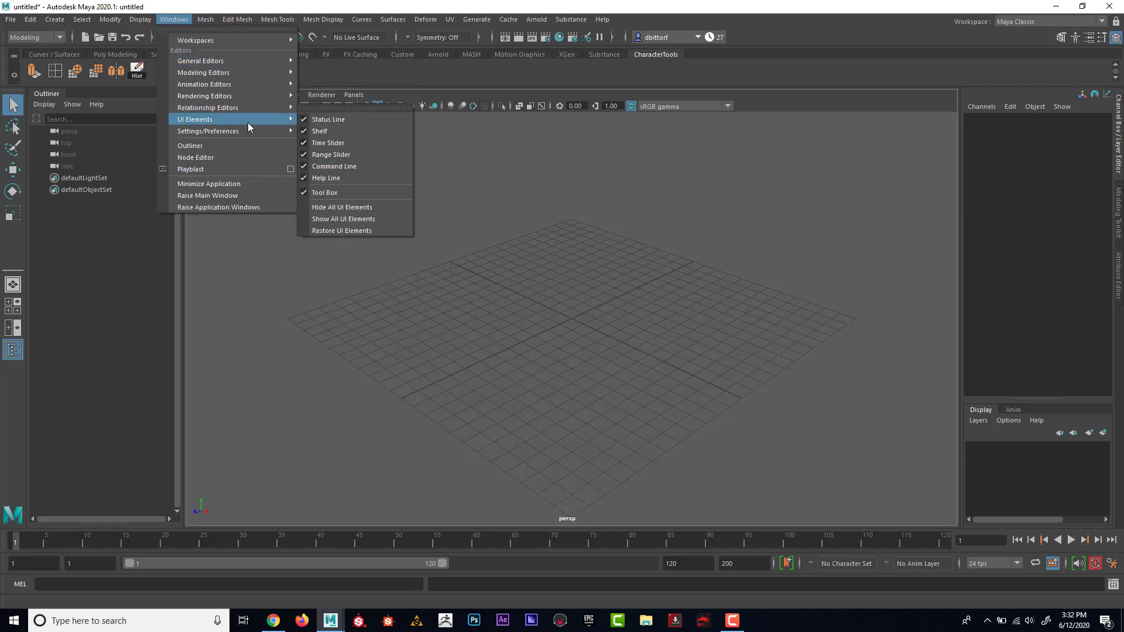
left_click(346, 143)
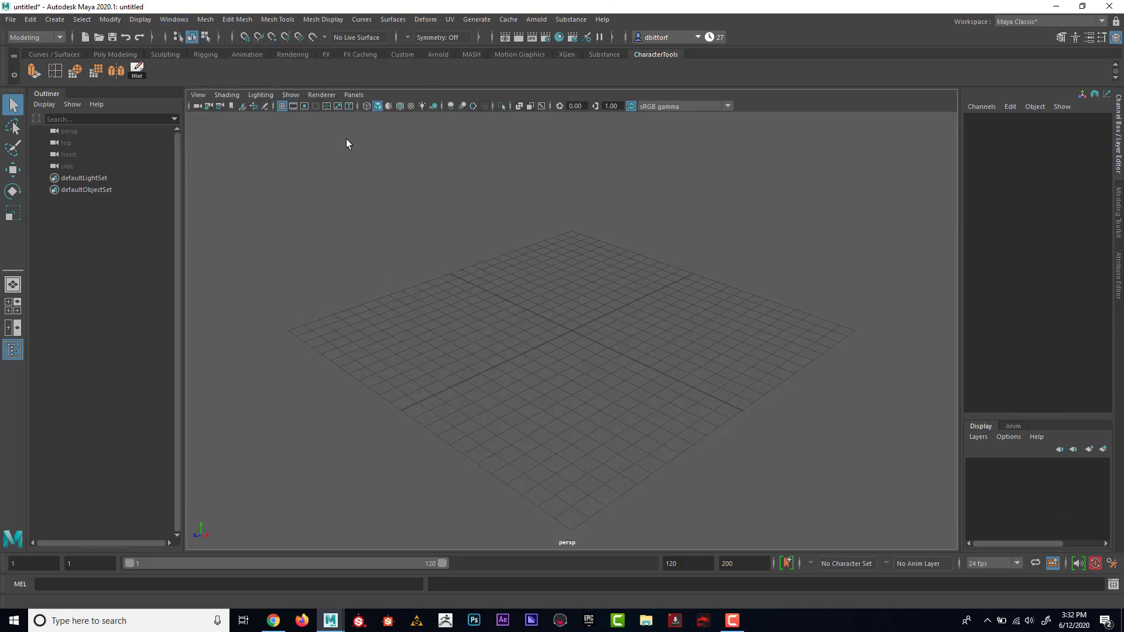
left_click(174, 20)
mouse_move(212, 121)
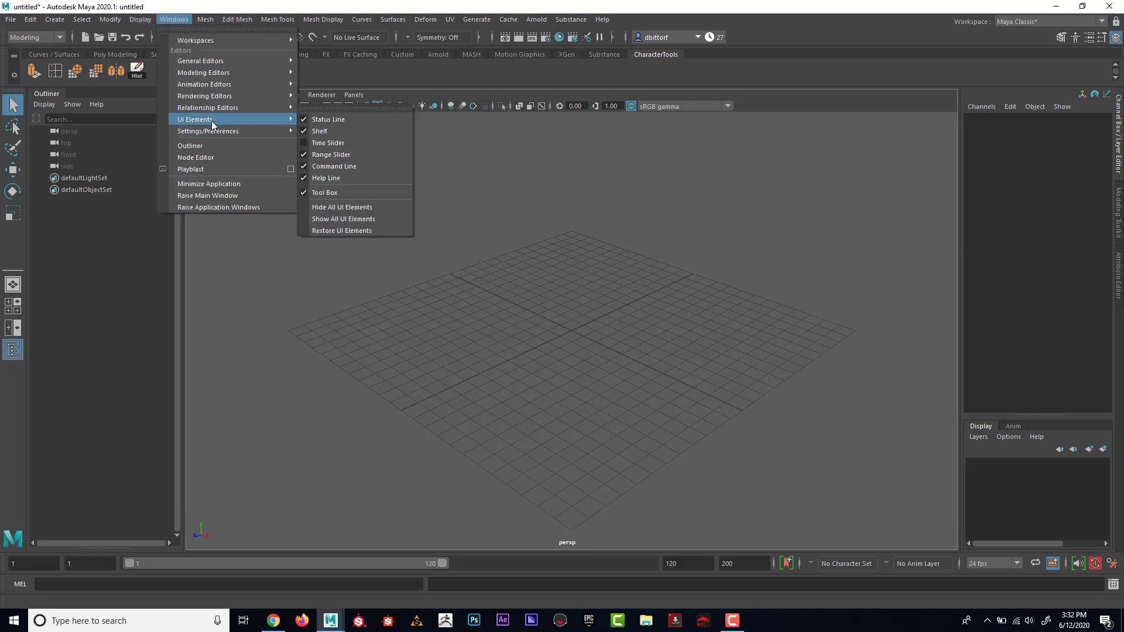
left_click(328, 143)
left_click_drag(44, 547, 9, 546)
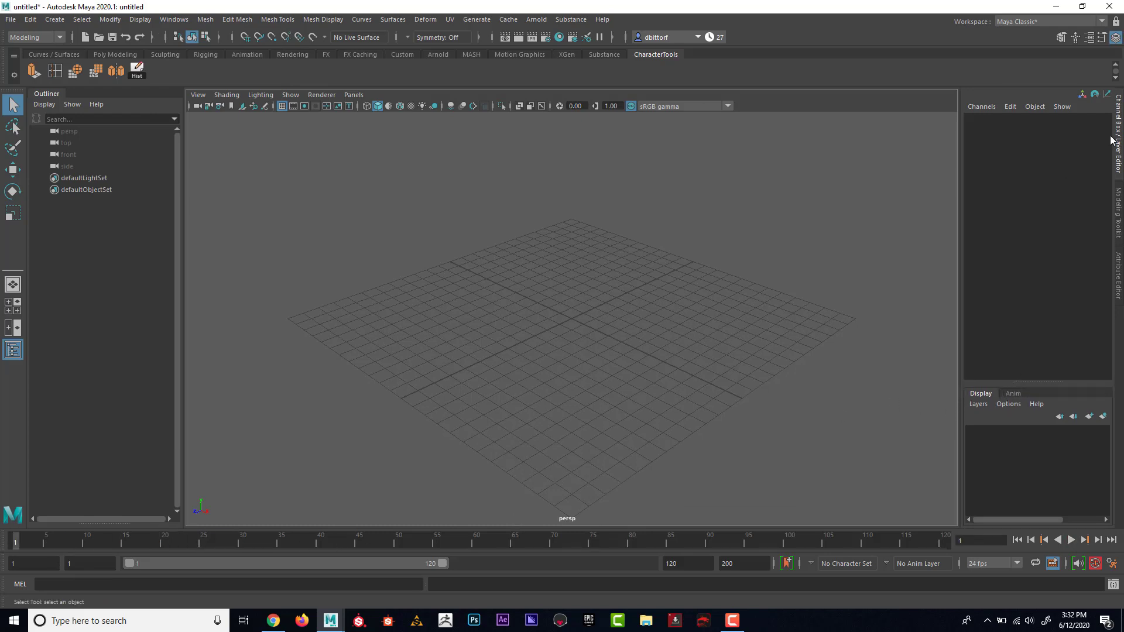
Toggle the Channel Box and Modeling Toolkit panels, then show Anim layers in the Layer Editor
left_click(1120, 121)
left_click(1116, 37)
left_click(1116, 37)
left_click(1115, 37)
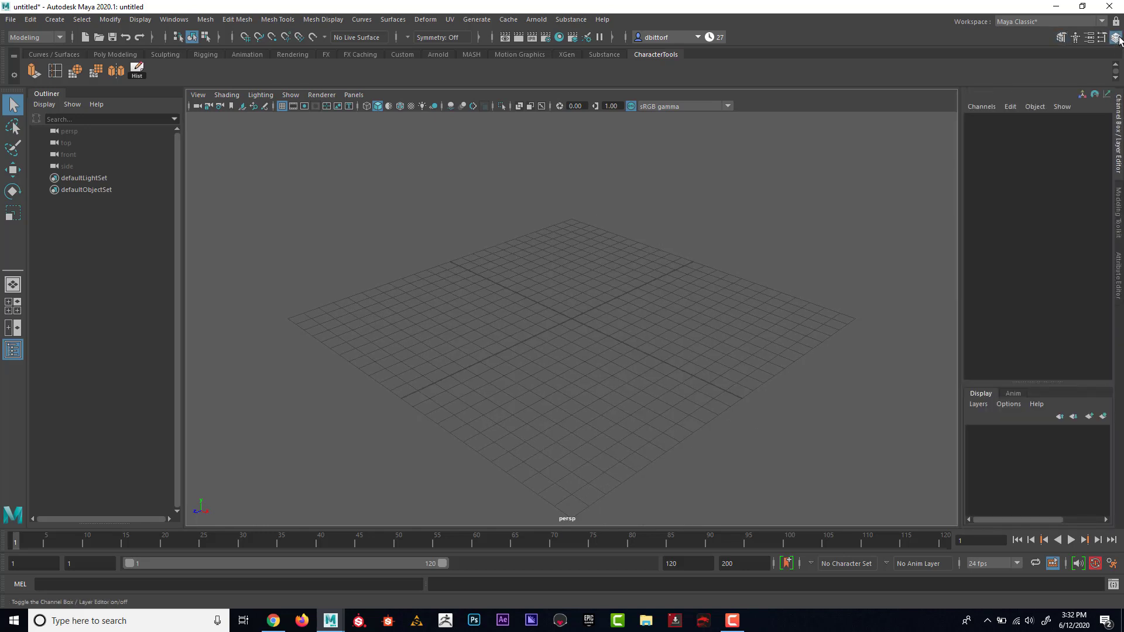
left_click(1015, 393)
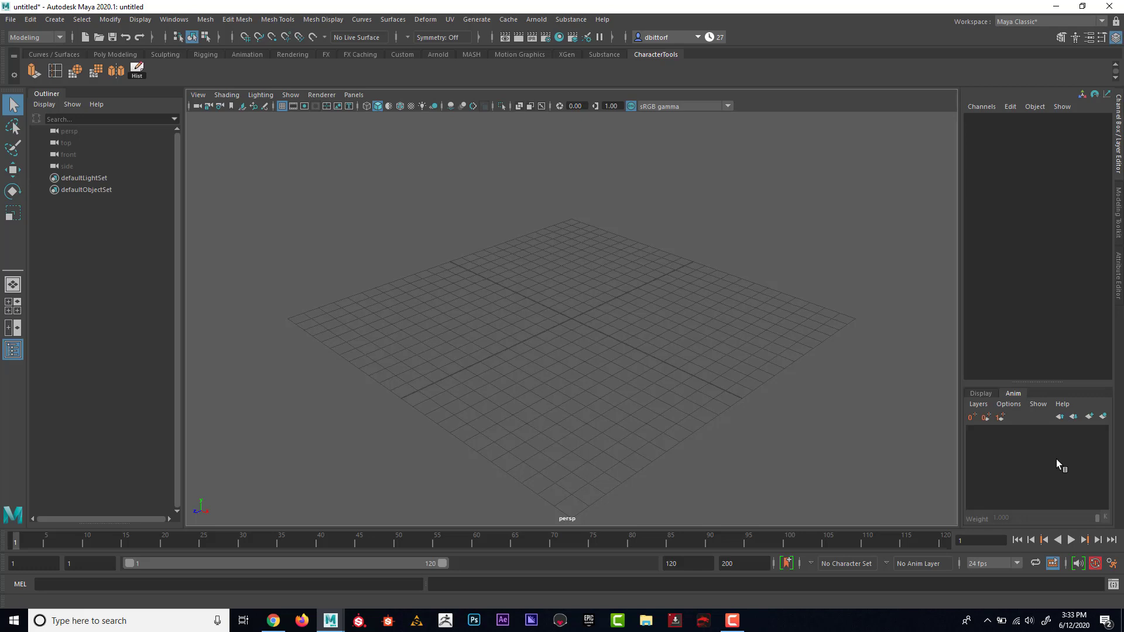
Open the Graph Editor from Animation Editors, move it toward the centre, then close it
left_click(164, 20)
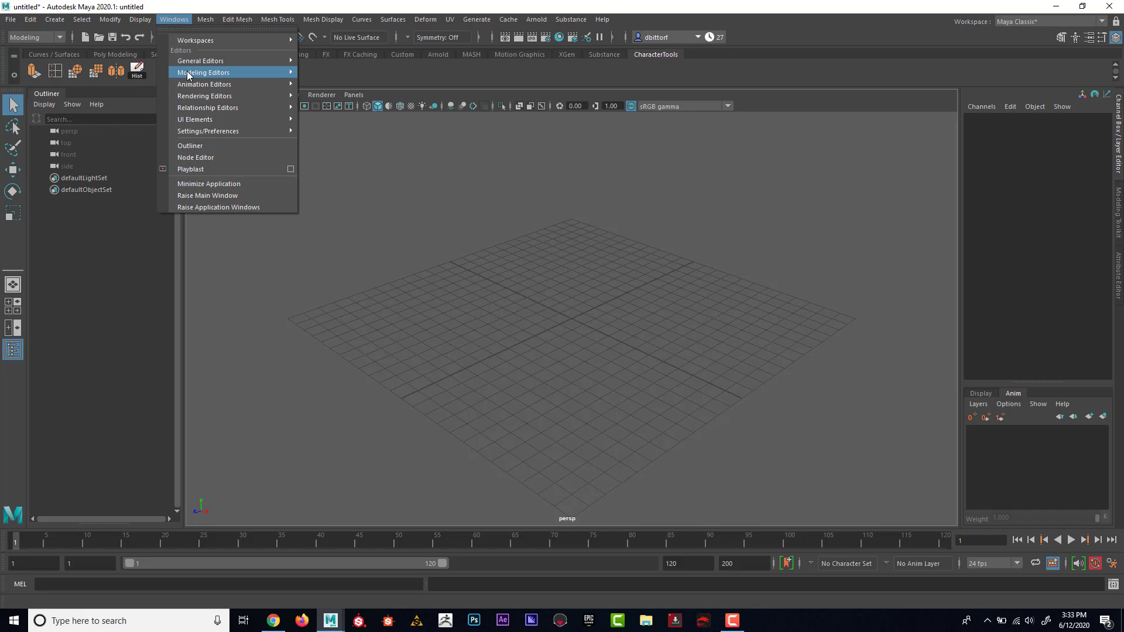
mouse_move(197, 85)
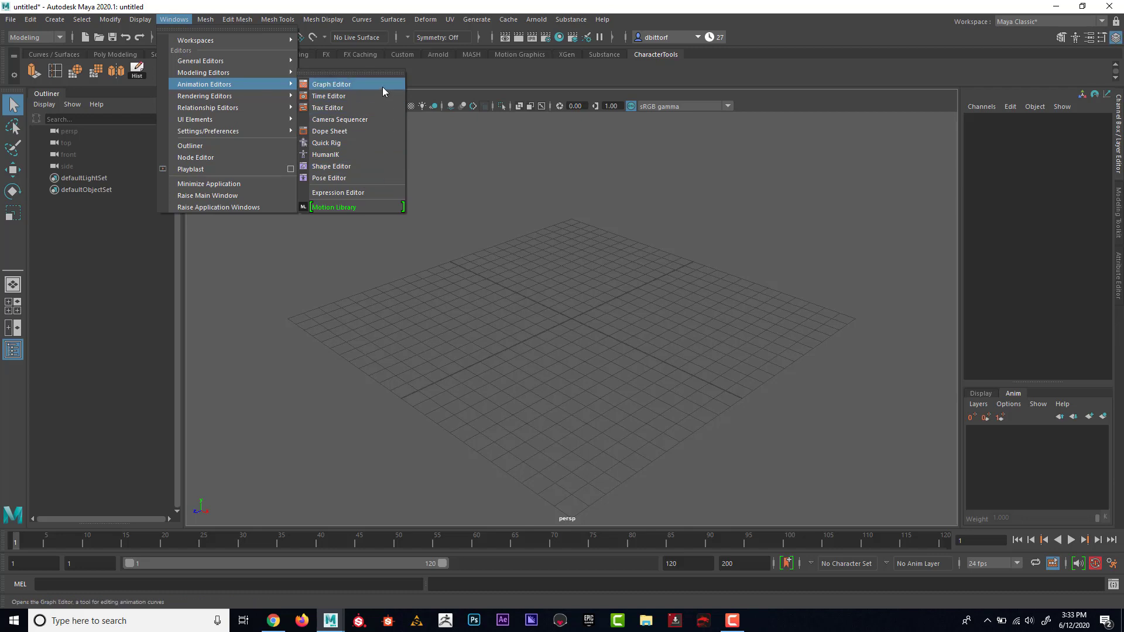
left_click(350, 84)
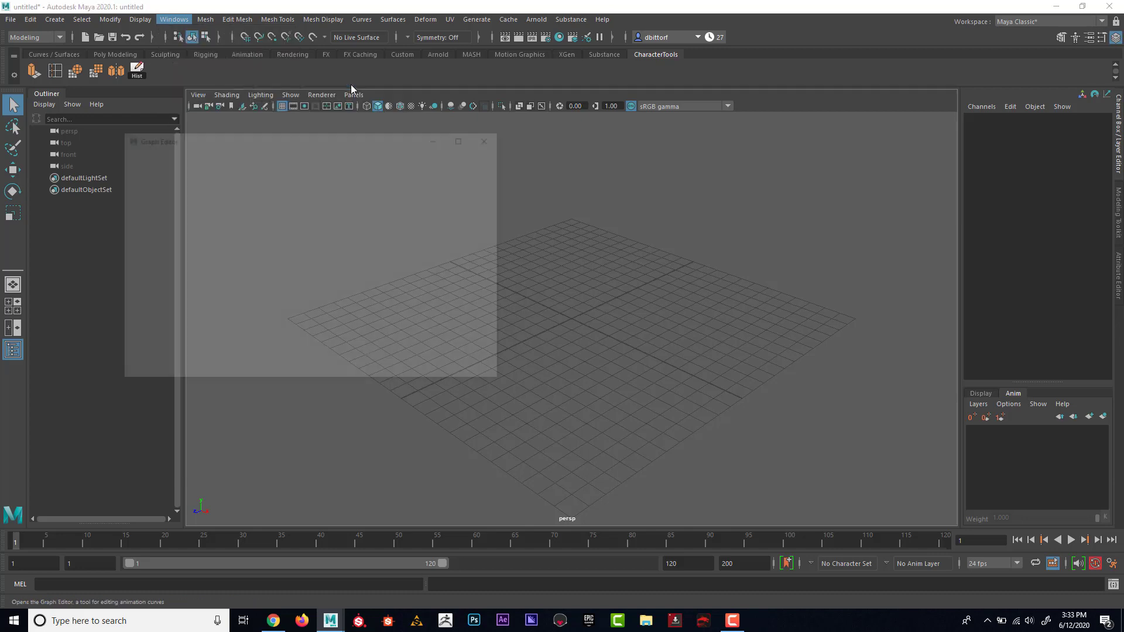
left_click_drag(339, 144, 483, 148)
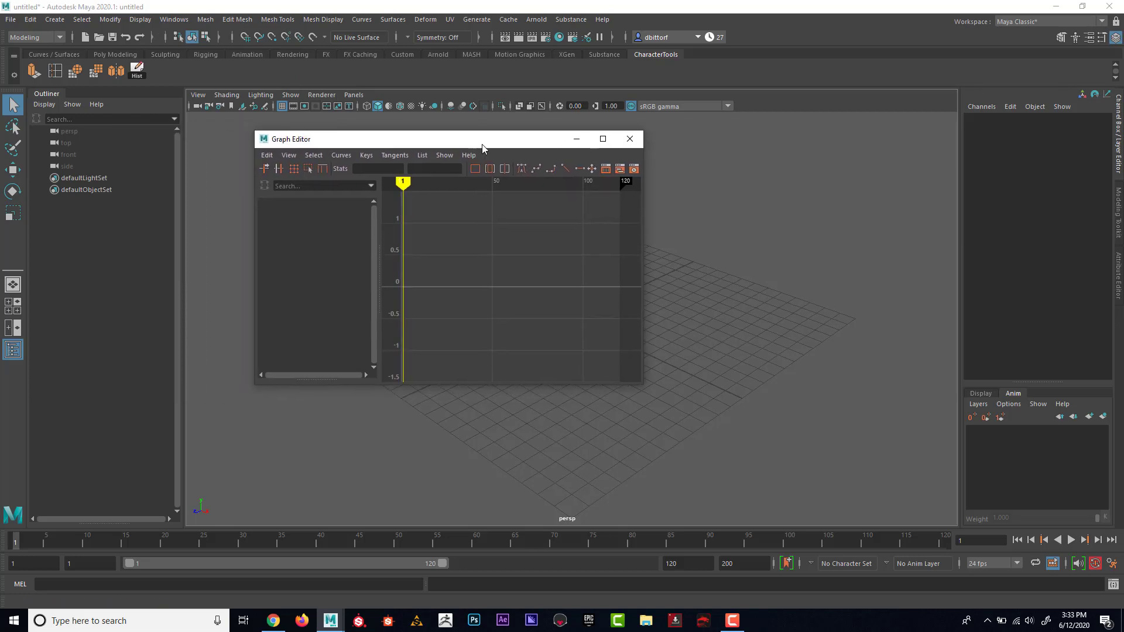
left_click(629, 138)
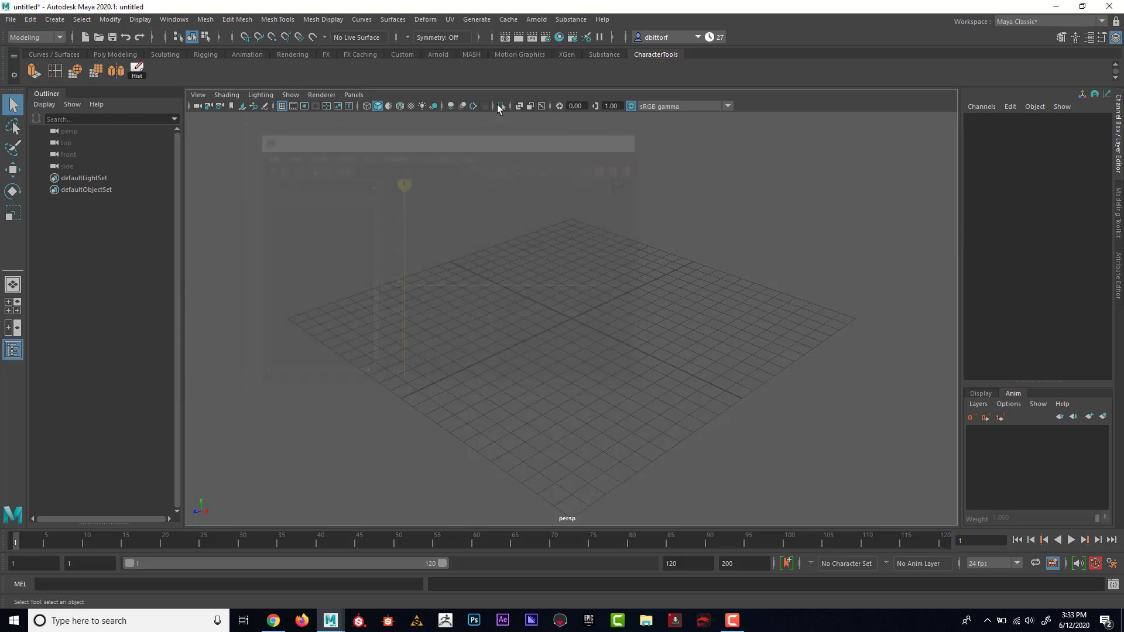
Open the Preferences window and scroll through the Animation preferences
left_click(184, 22)
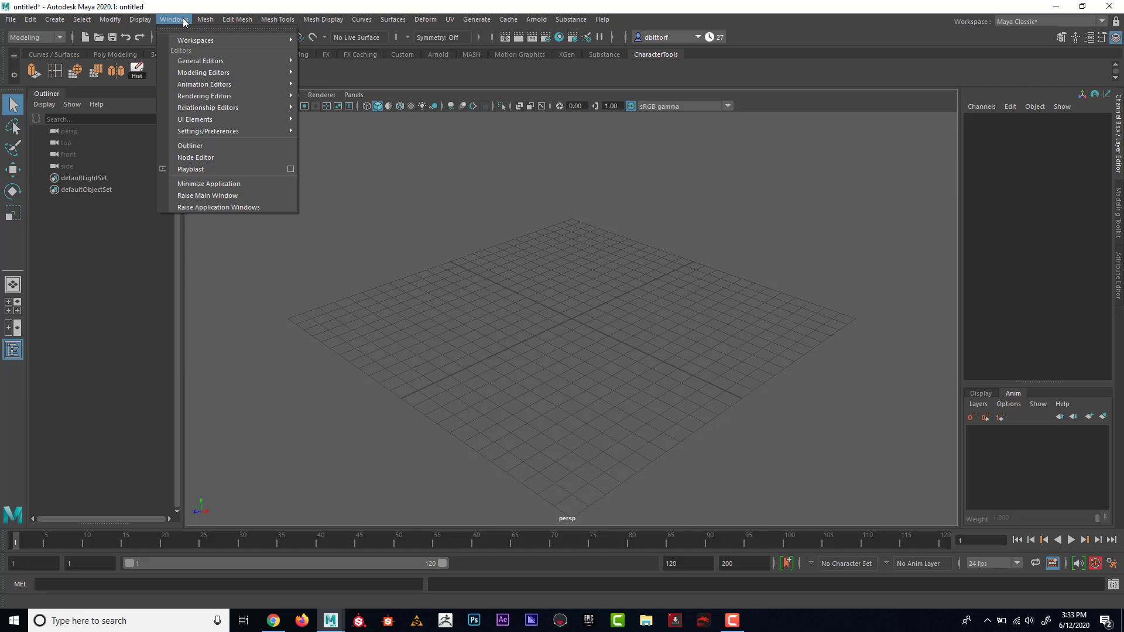
mouse_move(226, 130)
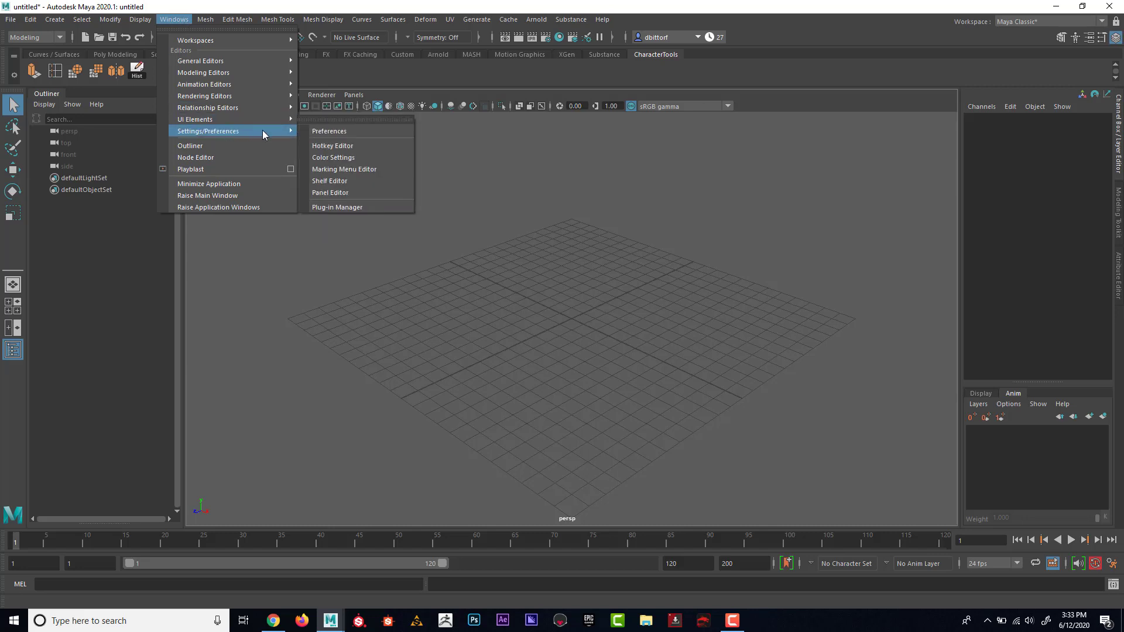
left_click(350, 131)
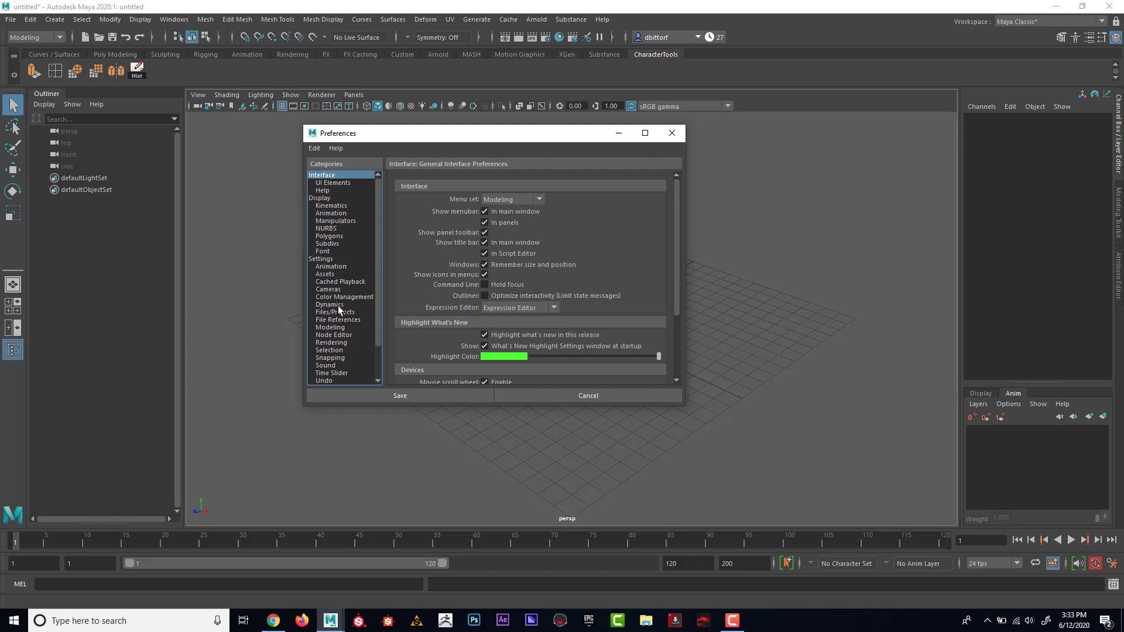
left_click(334, 267)
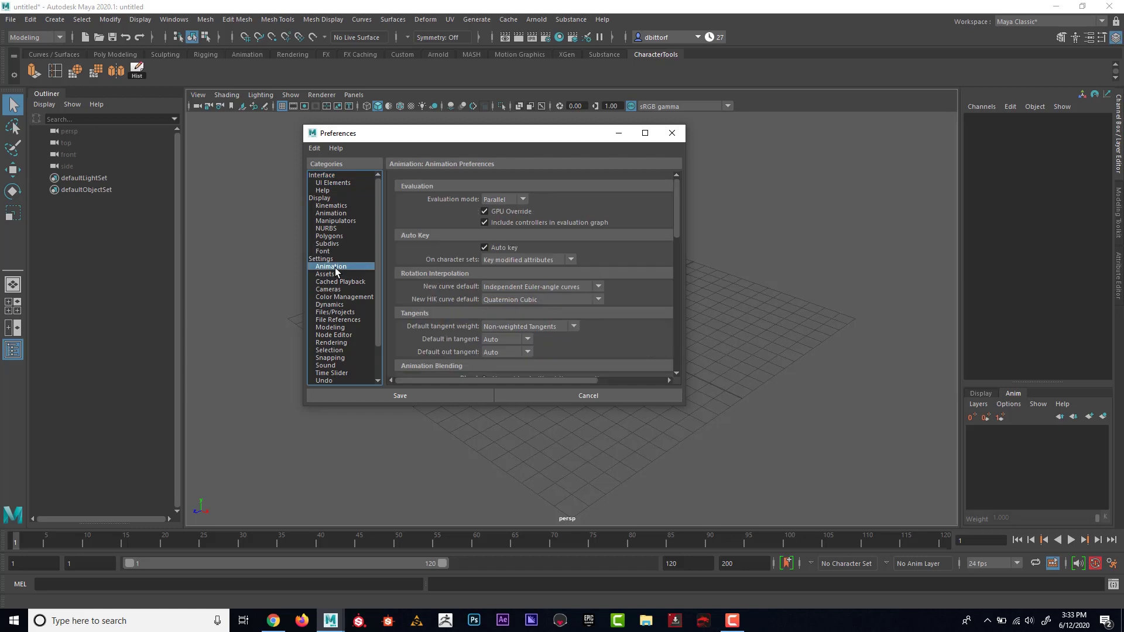
left_click_drag(684, 406, 663, 497)
scroll(591, 363, "down", 1)
scroll(584, 346, "down", 10)
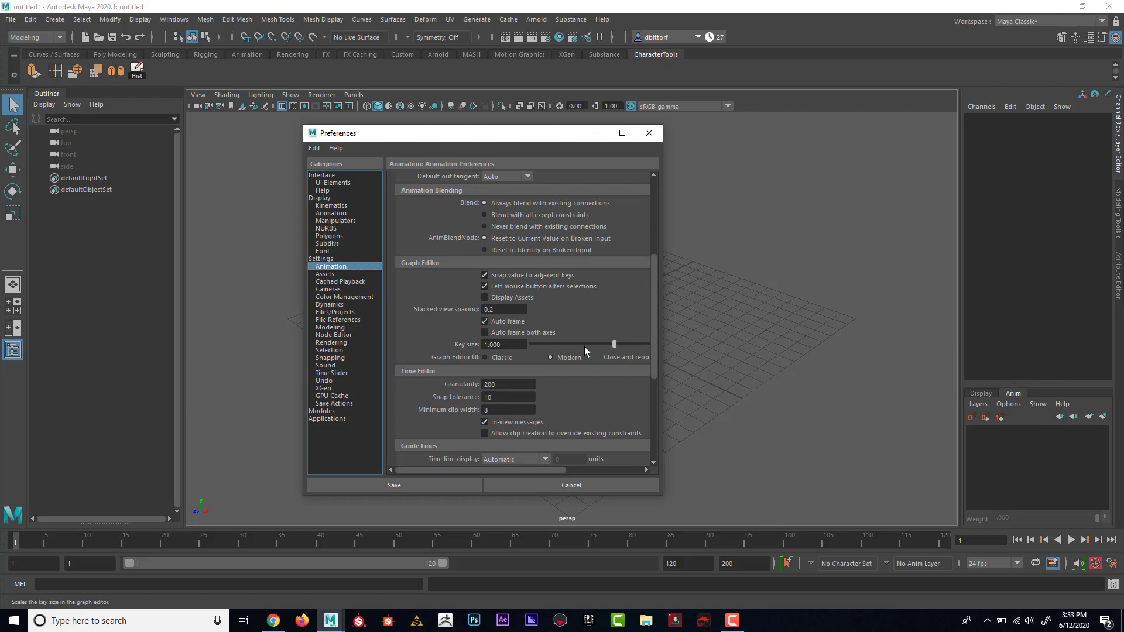
scroll(585, 350, "up", 10)
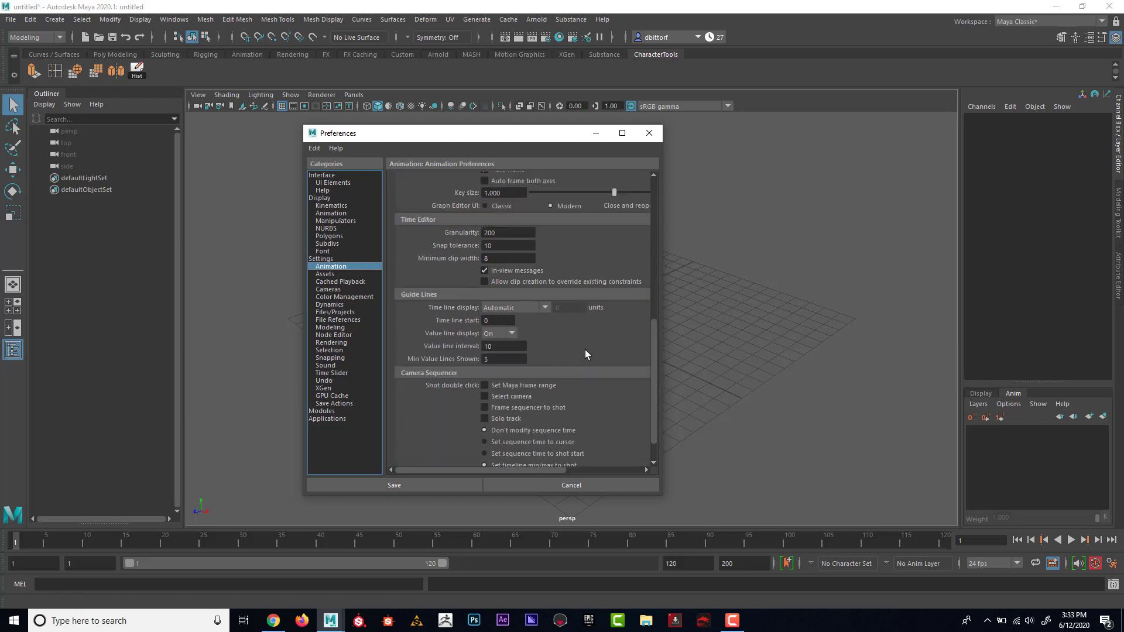
scroll(588, 334, "up", 3)
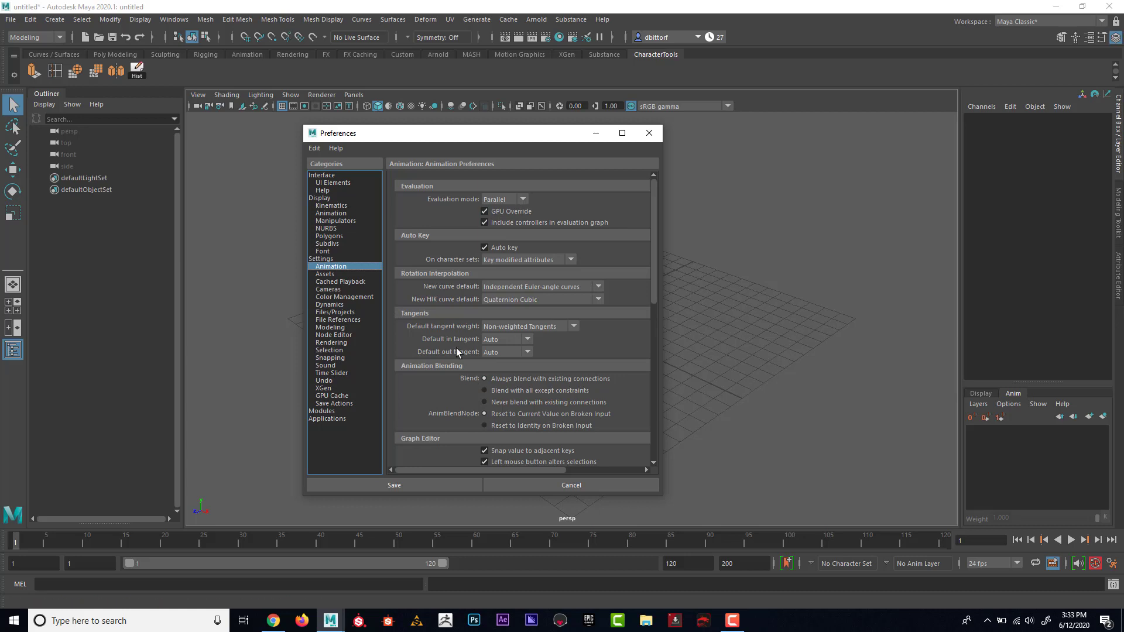
Browse the Settings, Display, Interface and Animation ghosting categories, ending on Interface
left_click(329, 260)
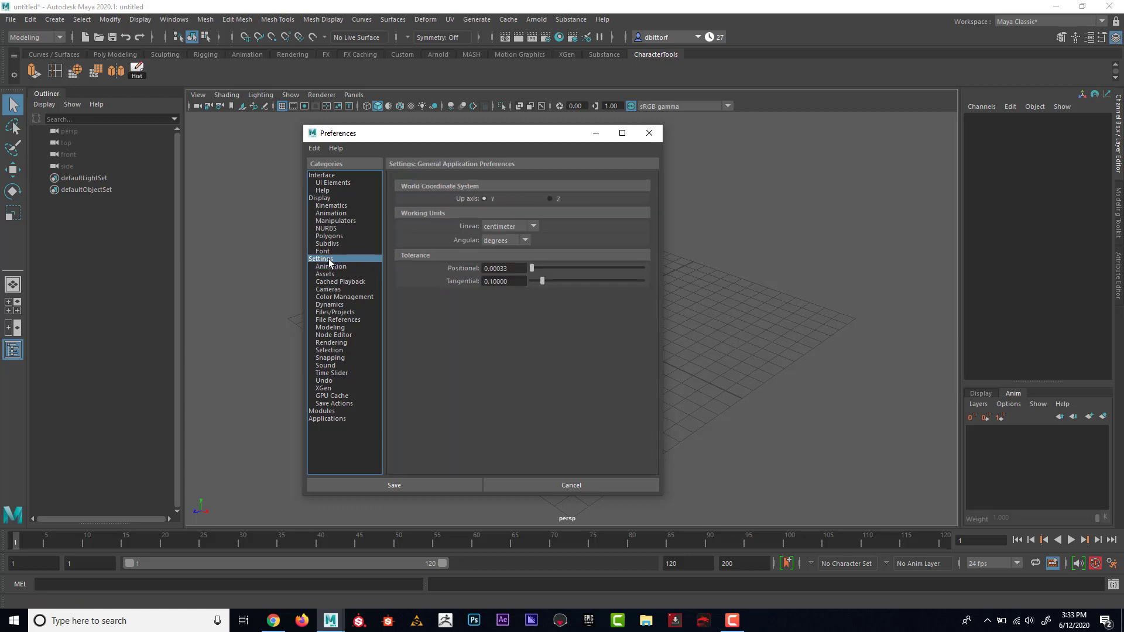
left_click(328, 197)
left_click(330, 176)
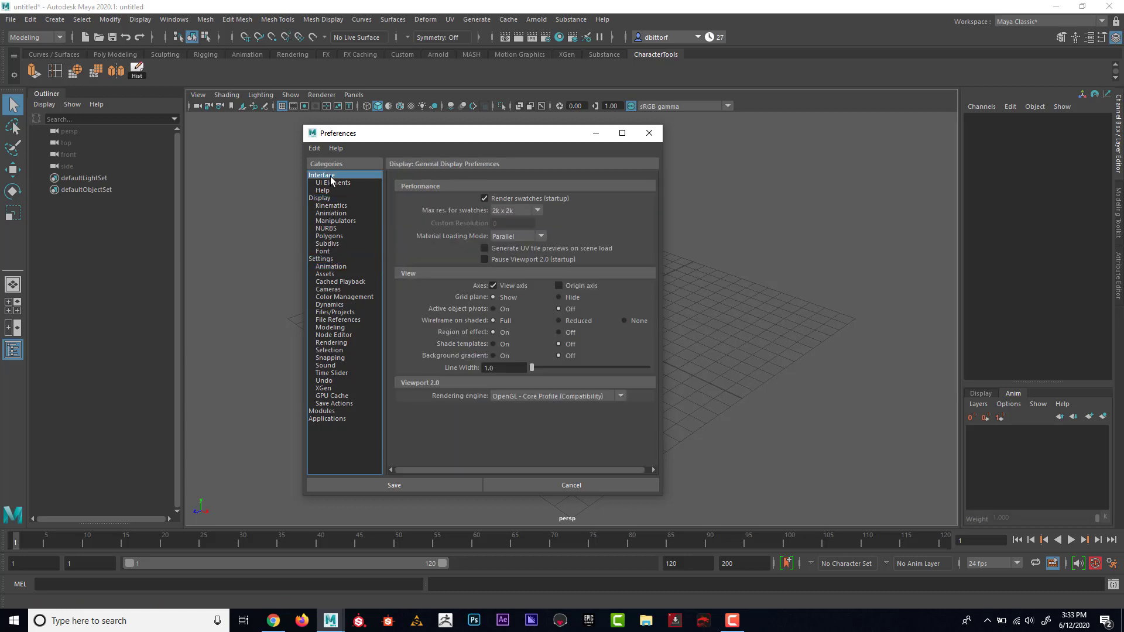
left_click(332, 214)
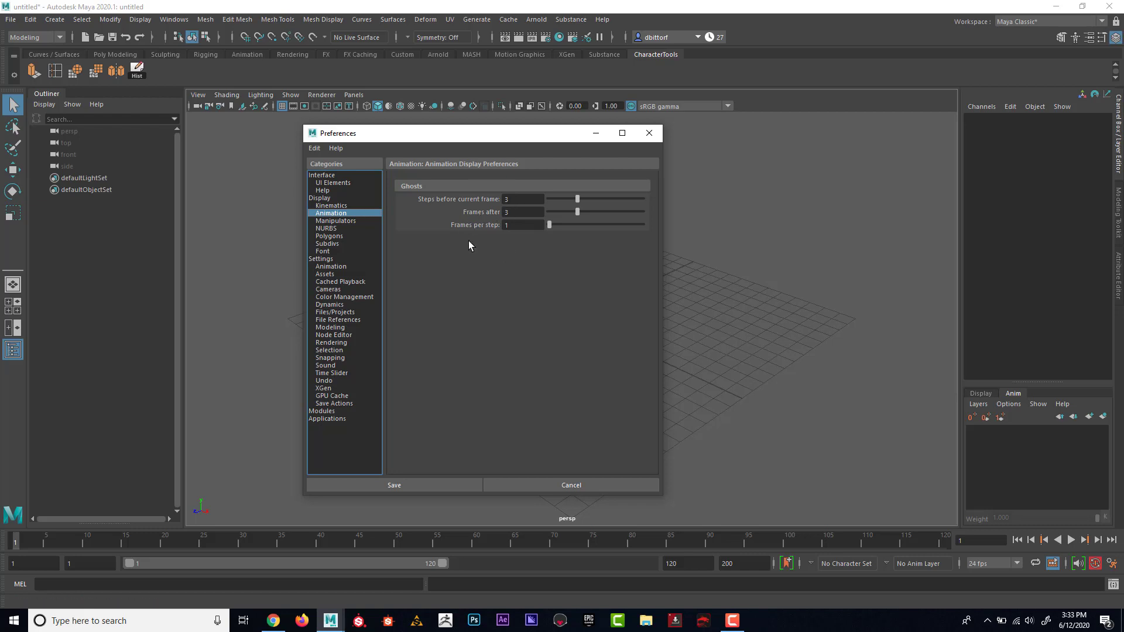
left_click(336, 258)
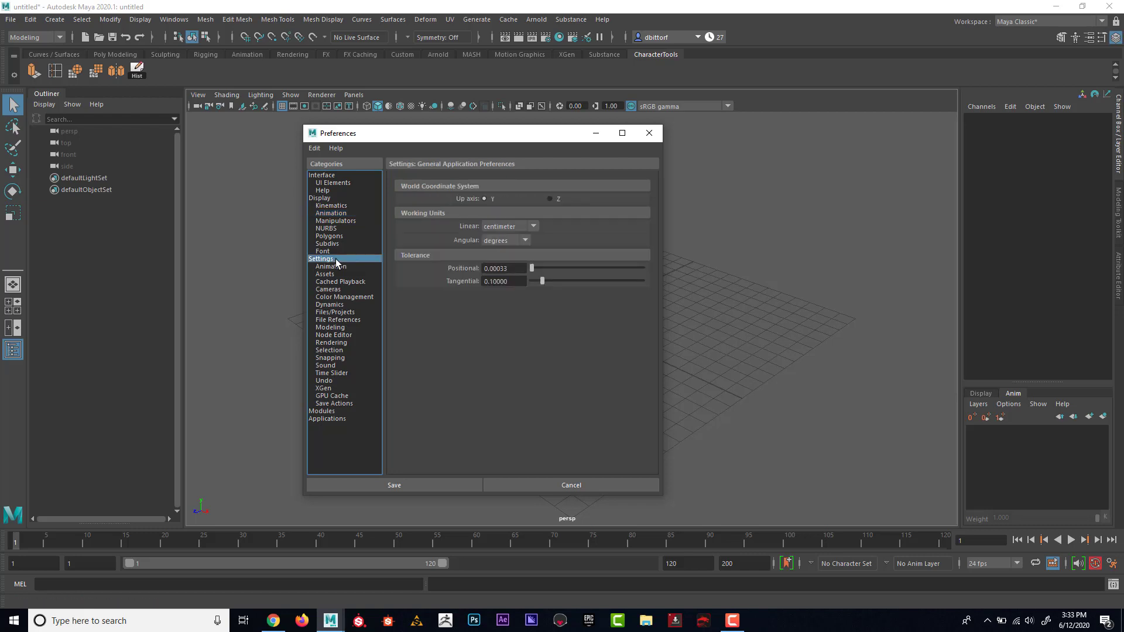
left_click(330, 198)
left_click(330, 177)
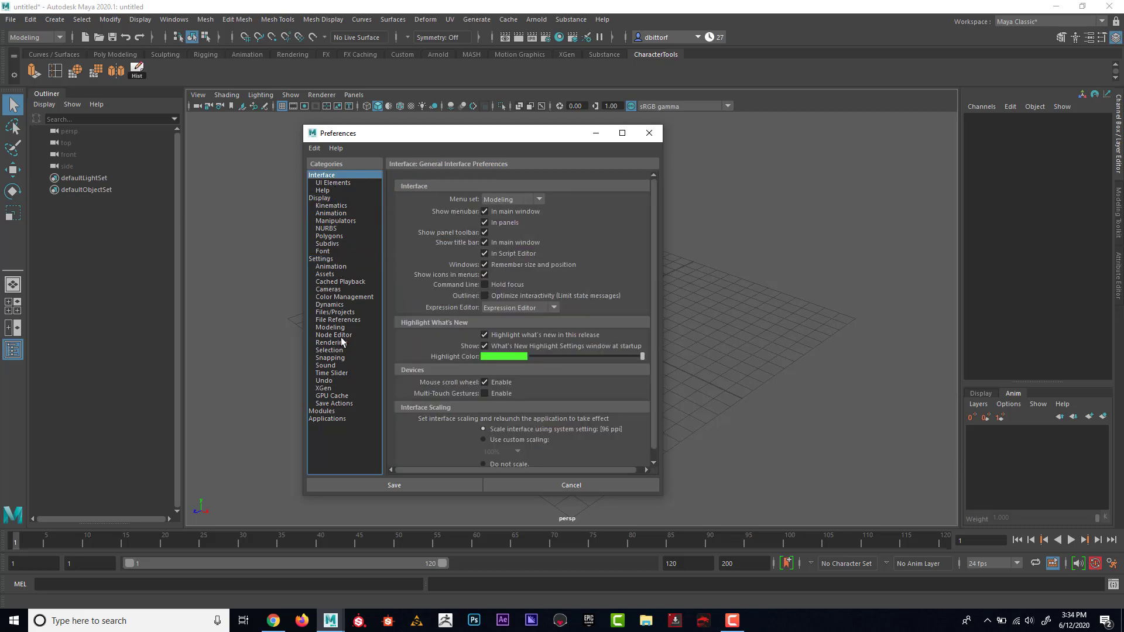
Show Time Slider preferences in a wider window, try 30 fps, then restore 24 fps
left_click(336, 374)
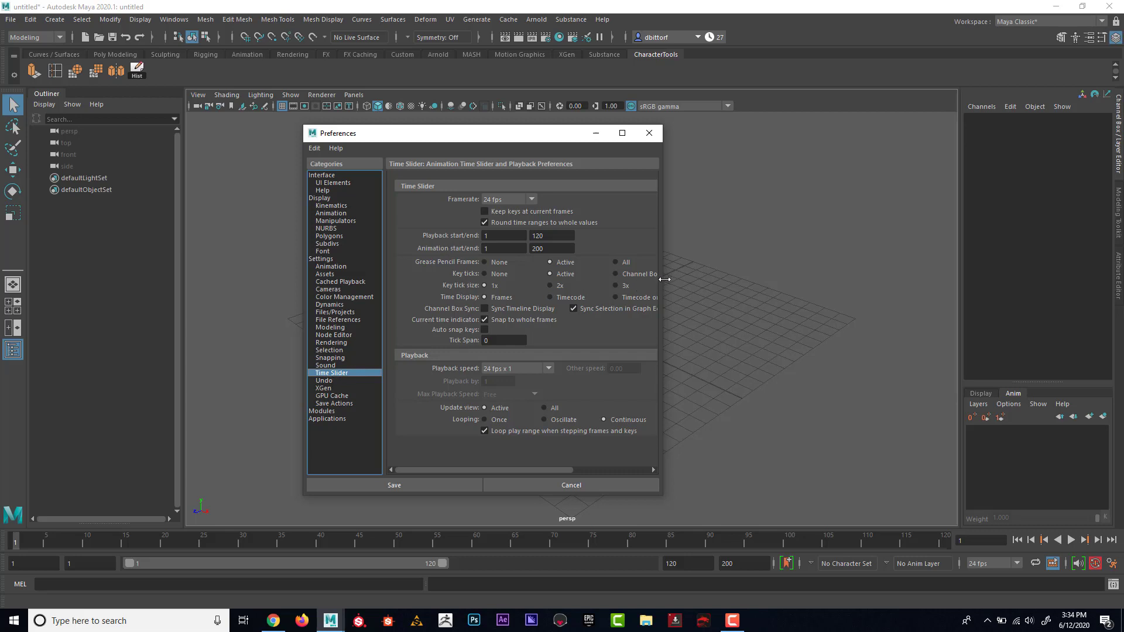
left_click_drag(662, 279, 813, 281)
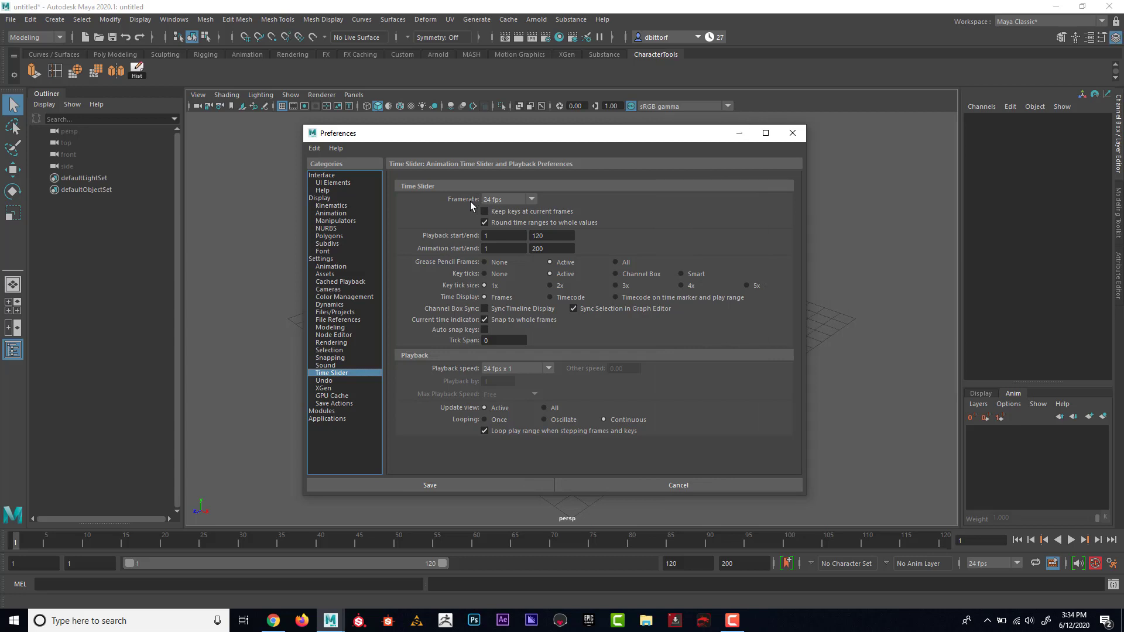
left_click(533, 200)
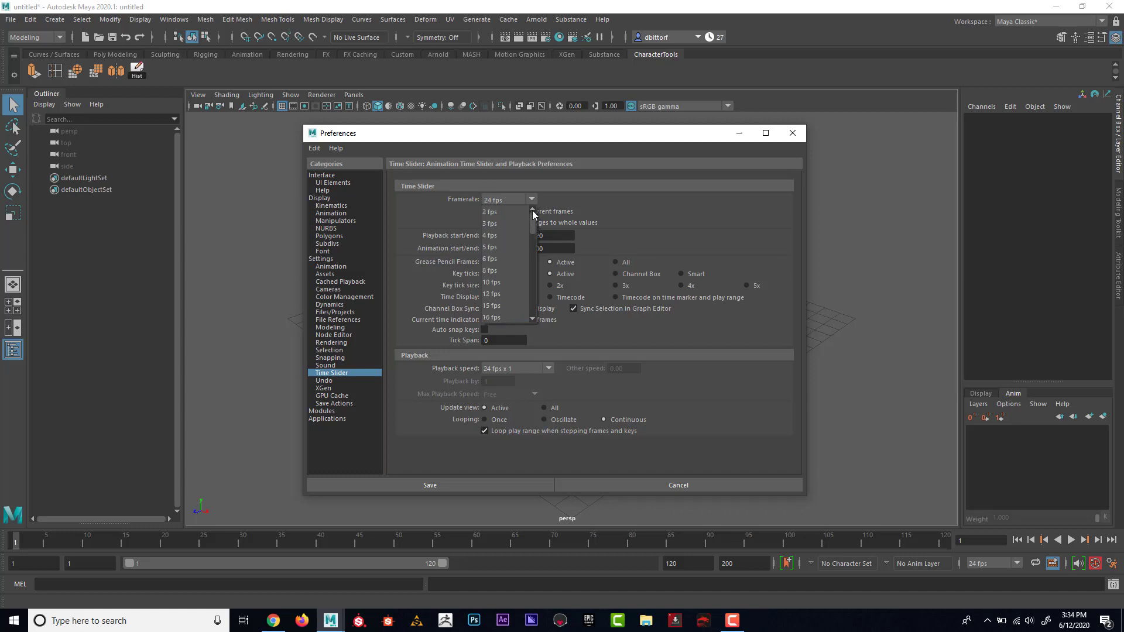
left_click_drag(532, 220, 534, 311)
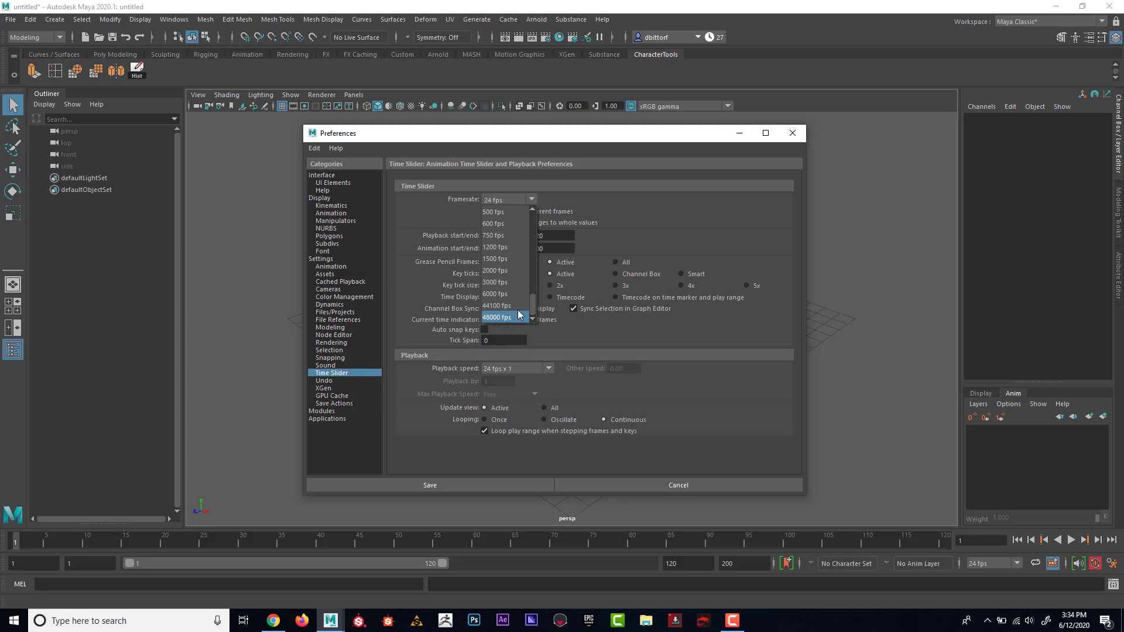
left_click_drag(534, 306, 529, 242)
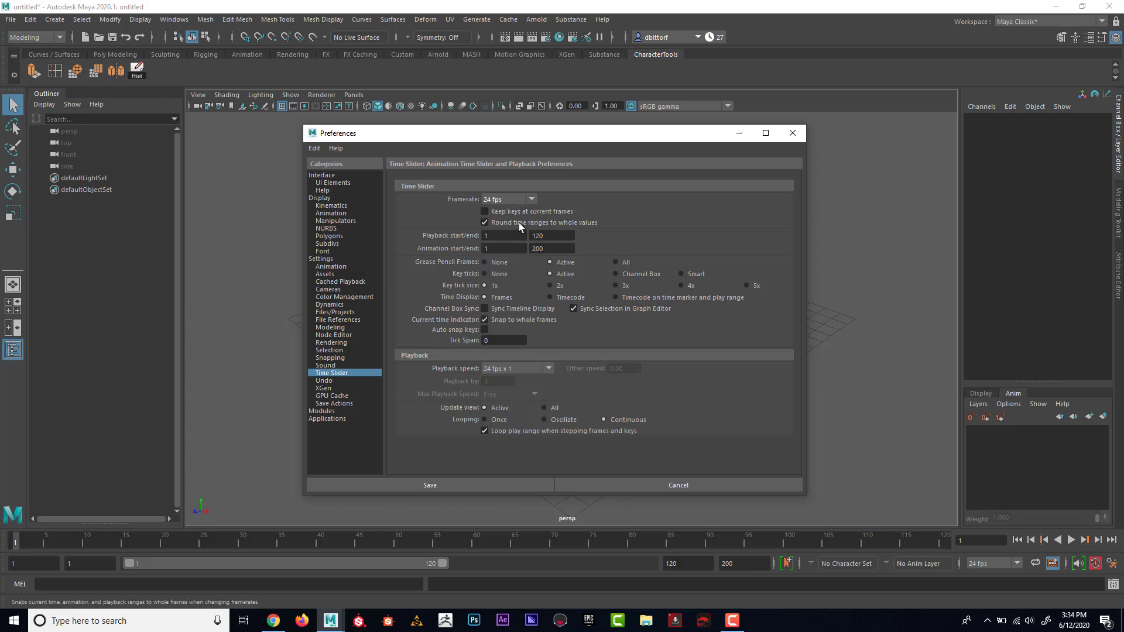
left_click(515, 284)
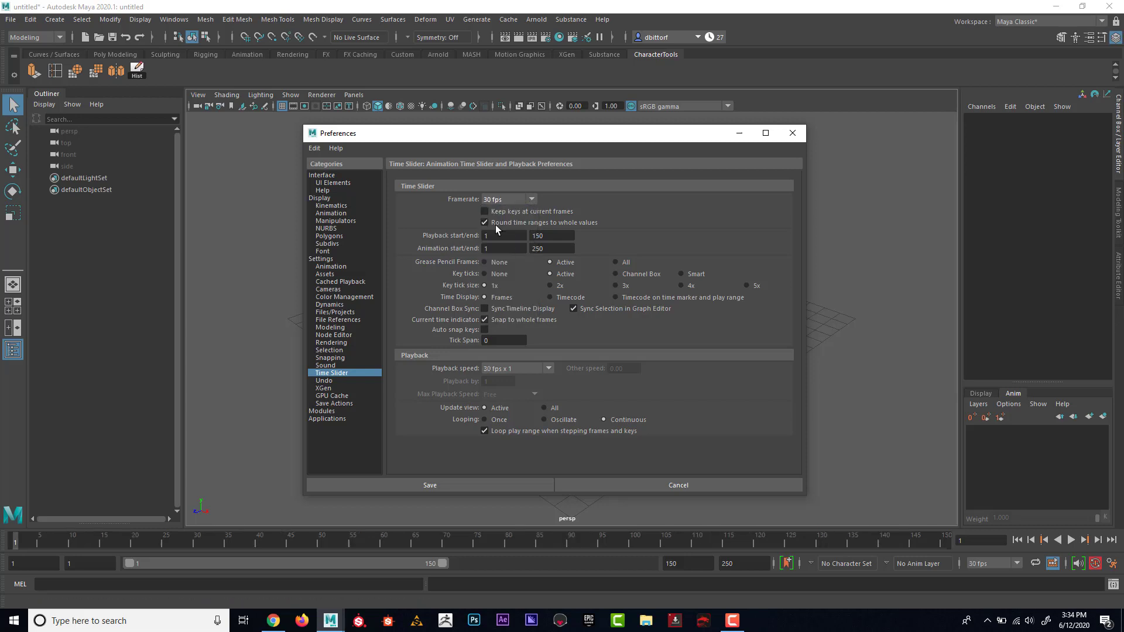
left_click(532, 202)
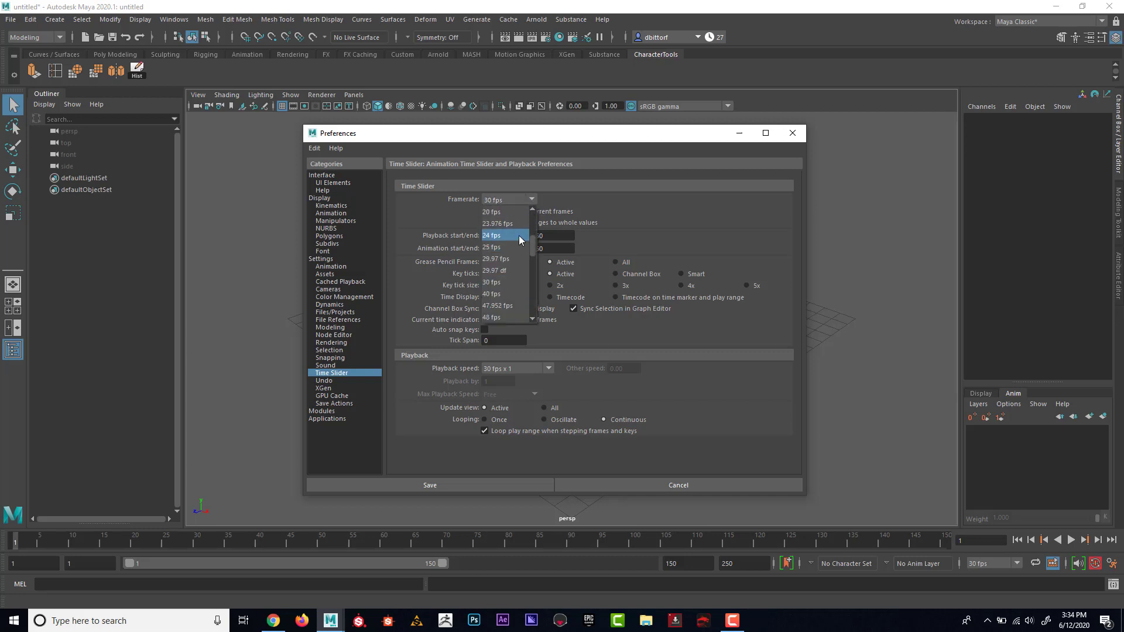
left_click(519, 235)
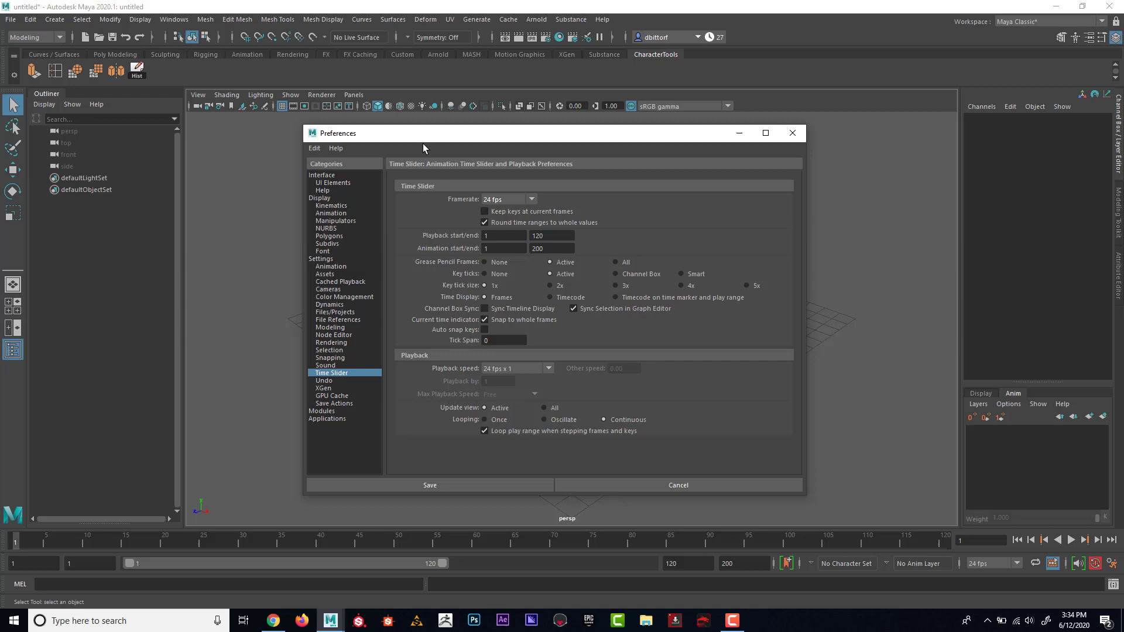
Shorten the Preferences window and scrub the timeline to frames 24 and 30
left_click_drag(434, 125, 491, 172)
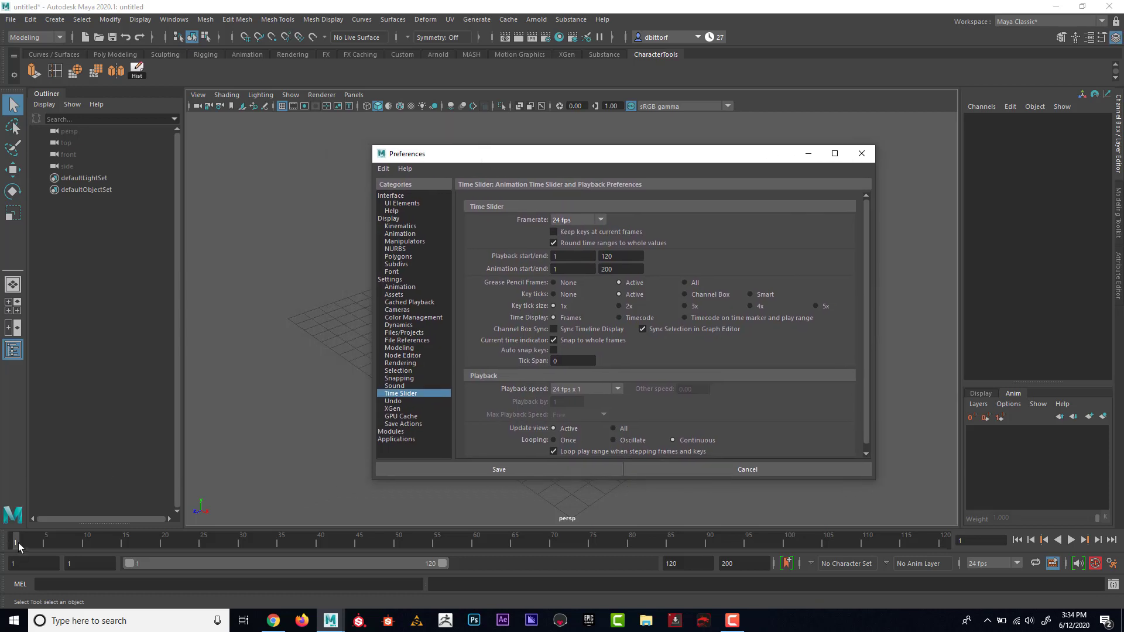
left_click_drag(18, 542, 41, 541)
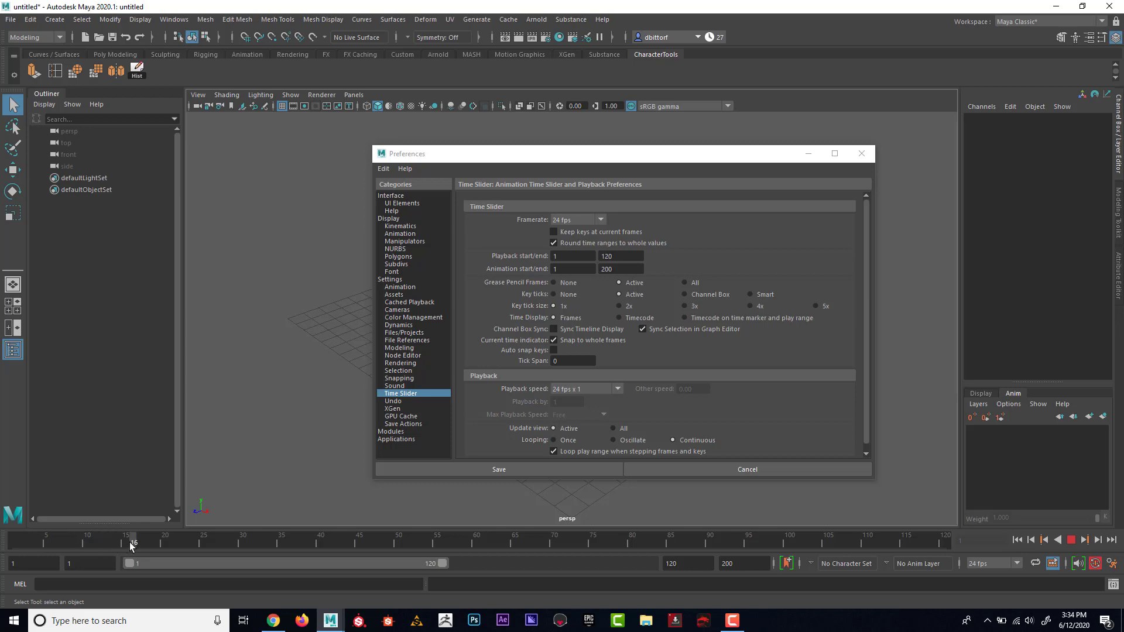
left_click_drag(200, 548, 195, 546)
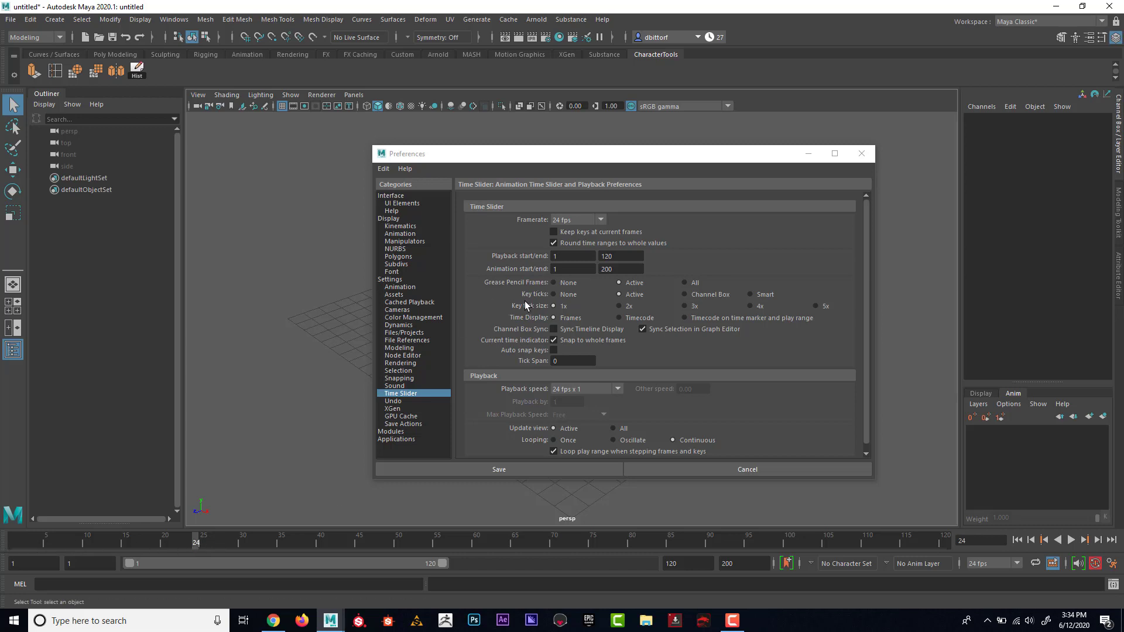
left_click(242, 546)
Play the timeline from the start at 30 fps, stop at frame 90, and restore 24 fps
left_click(594, 220)
left_click(579, 300)
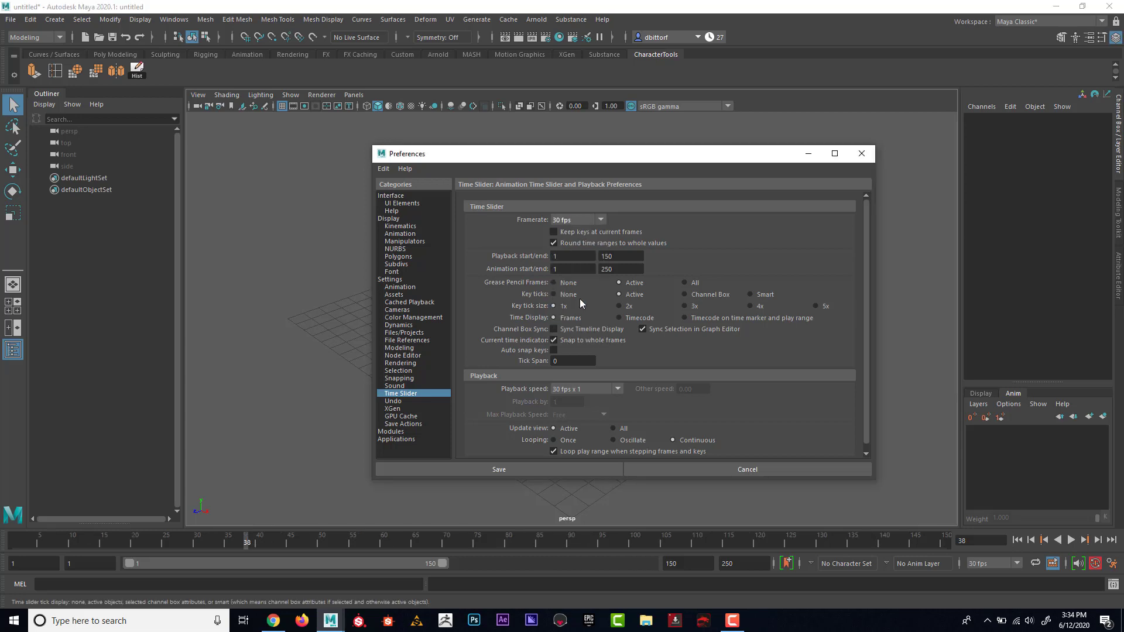
left_click(13, 544)
key("alt+v")
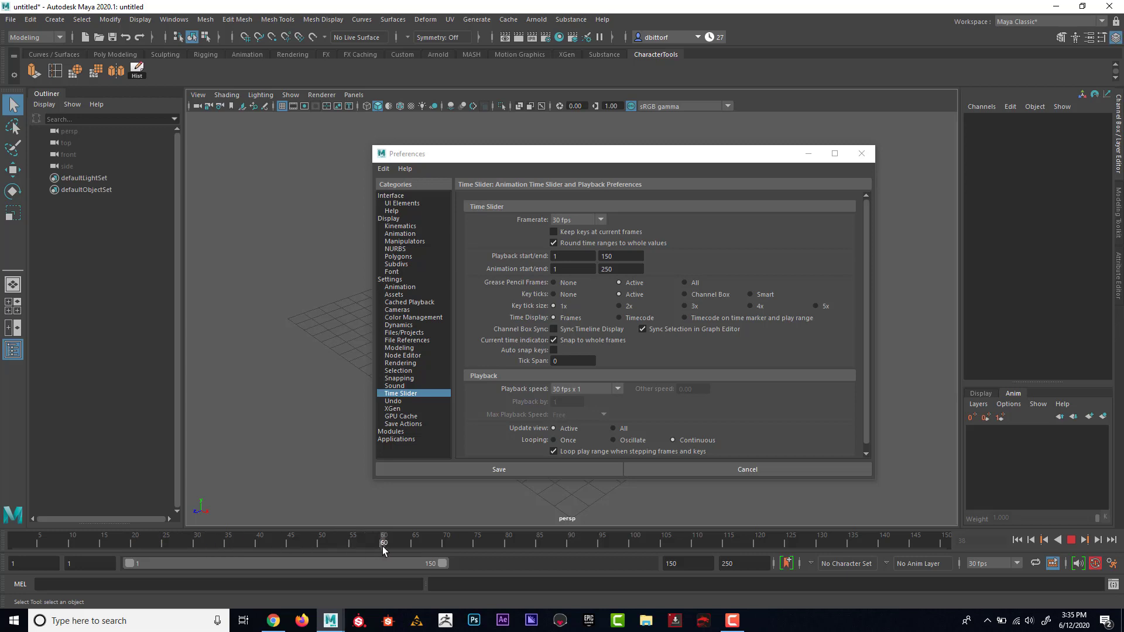
left_click(570, 541)
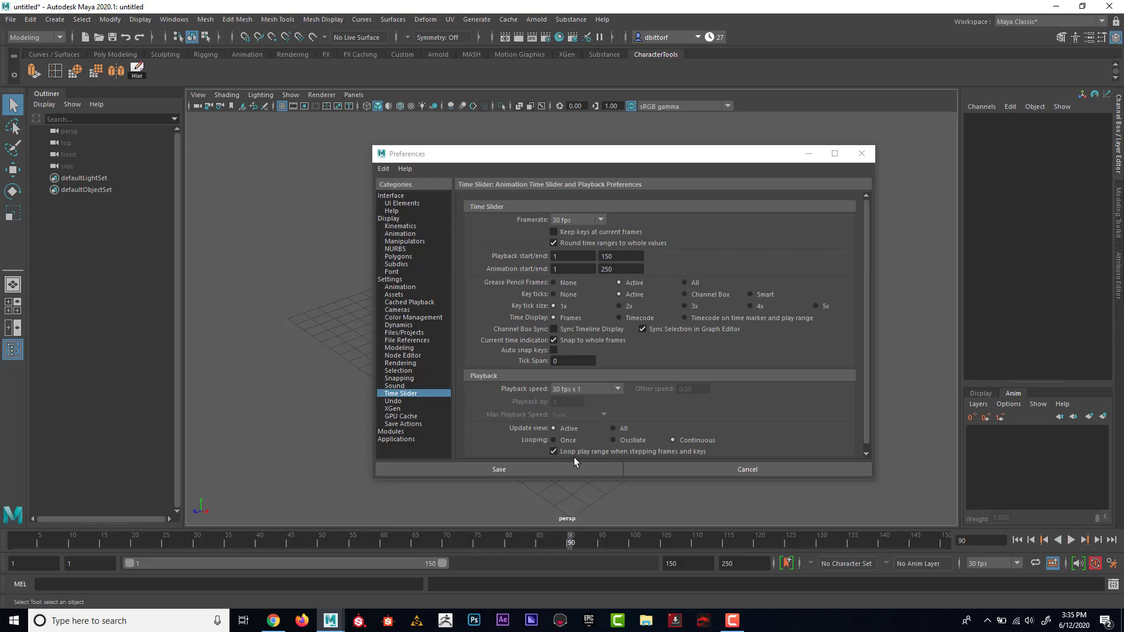
left_click(602, 218)
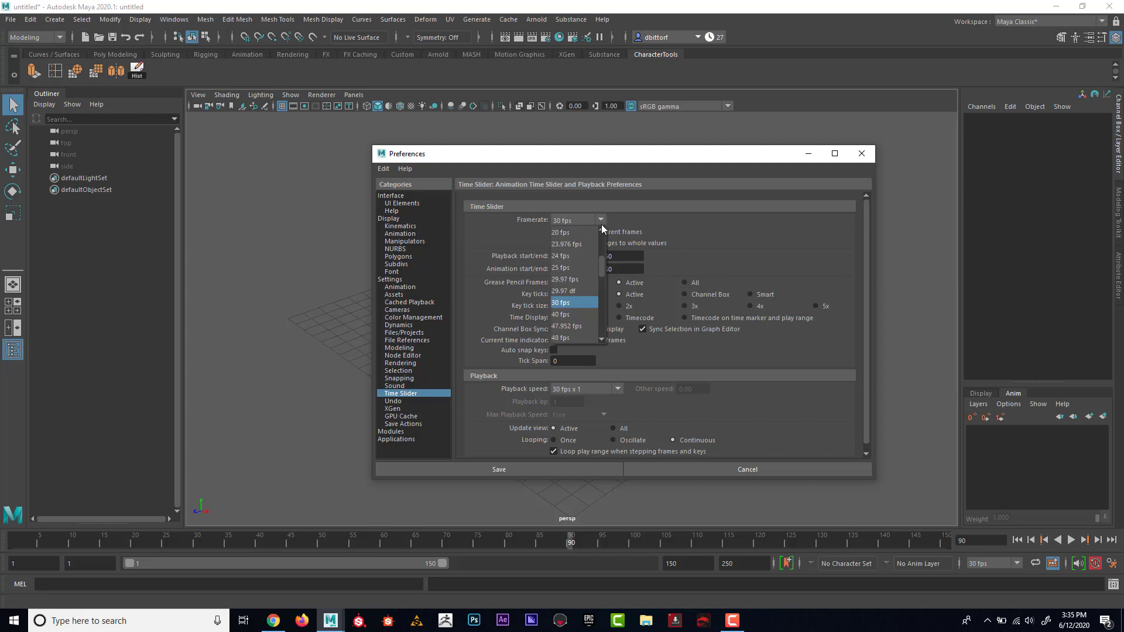
left_click(590, 256)
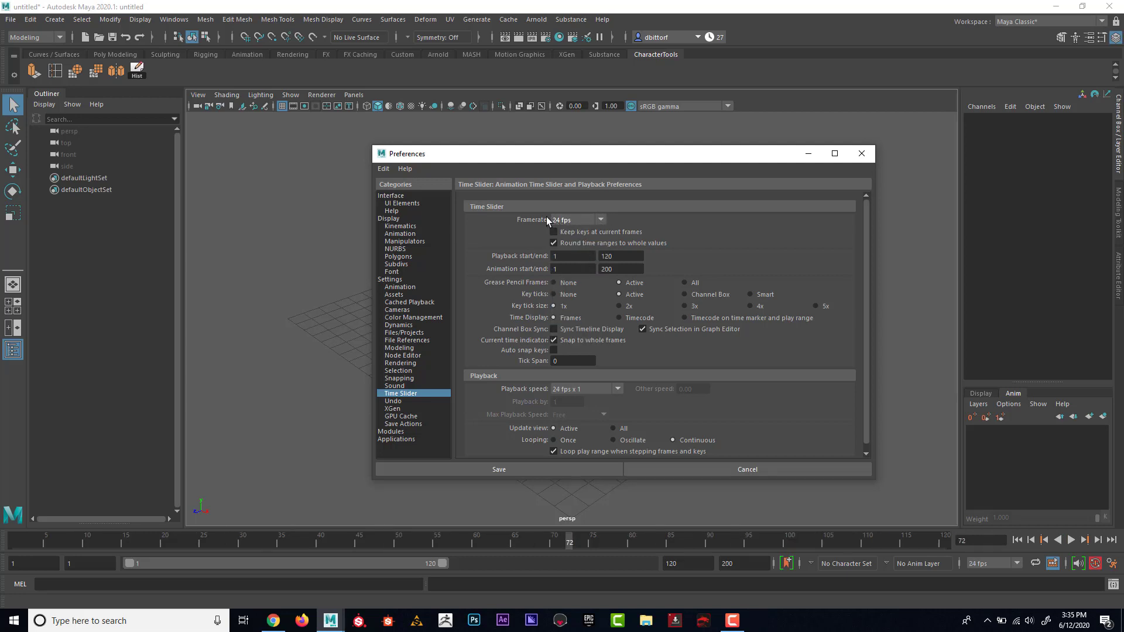